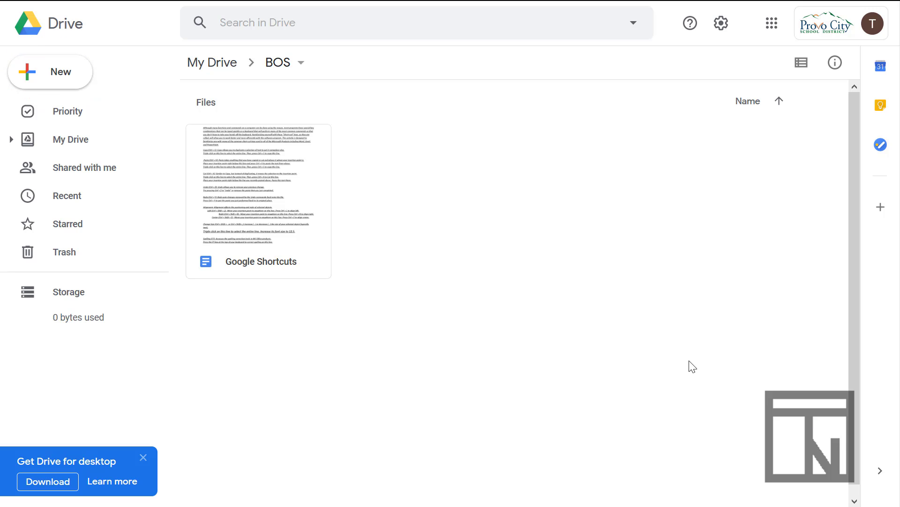
Create a blank Google Docs document in the BOS folder.
click(69, 75)
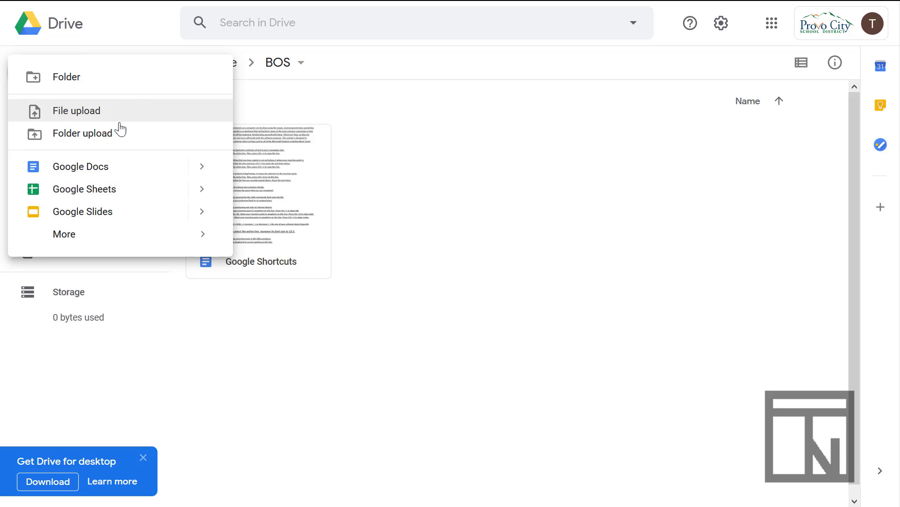
click(119, 172)
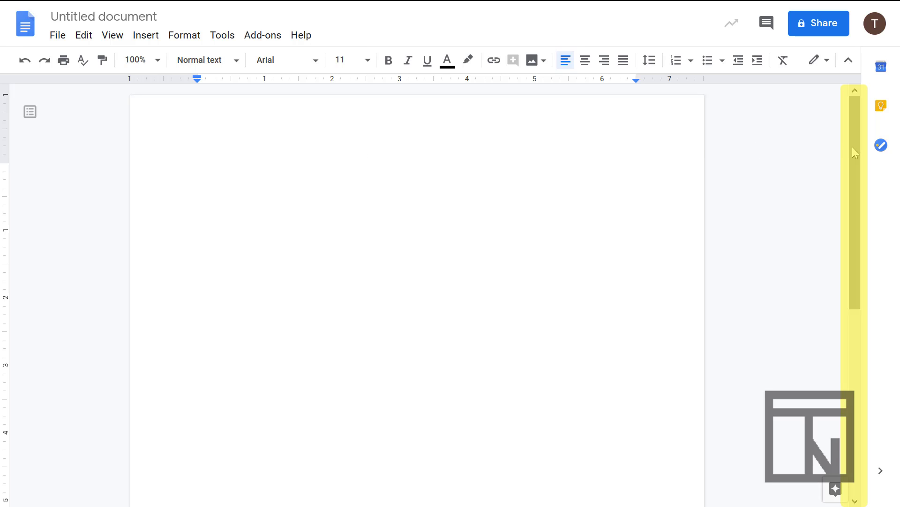
drag(853, 146, 857, 91)
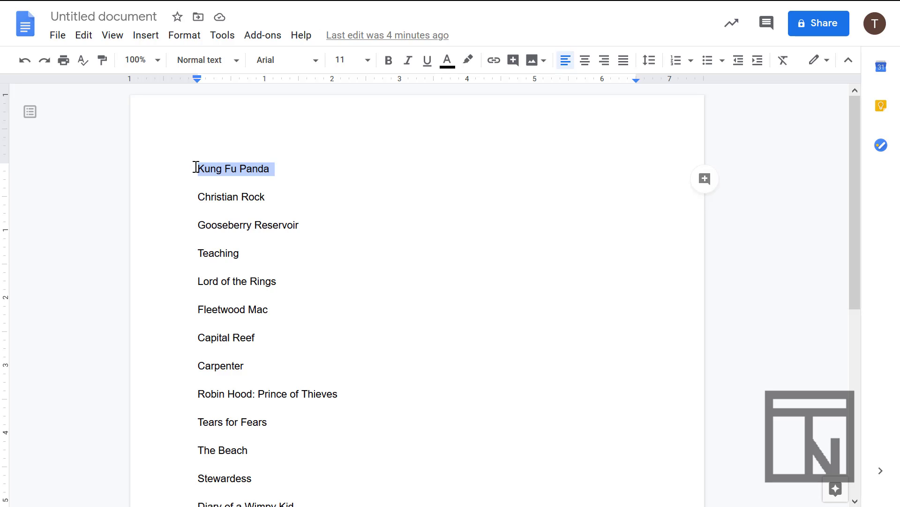
Select the "Kung Fu Panda" line and look through the font list and the catalogue of additional fonts.
click(196, 167)
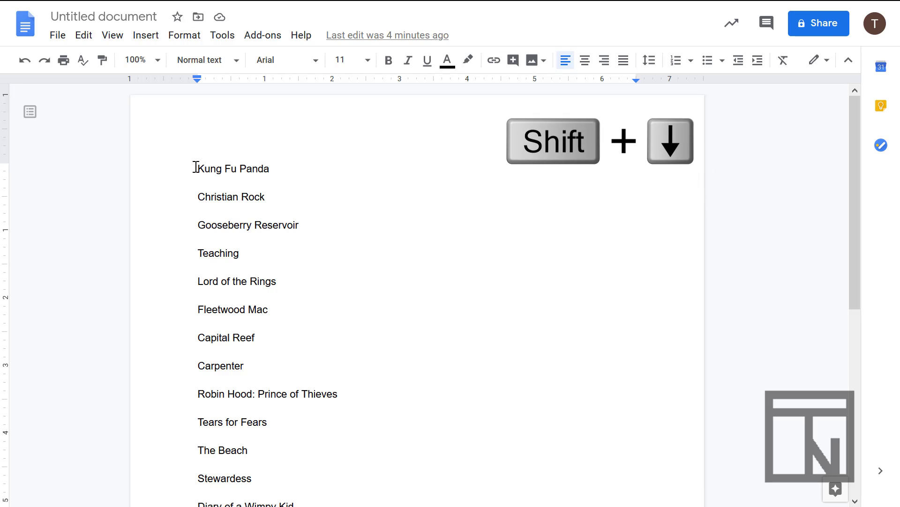
key(shift+Down)
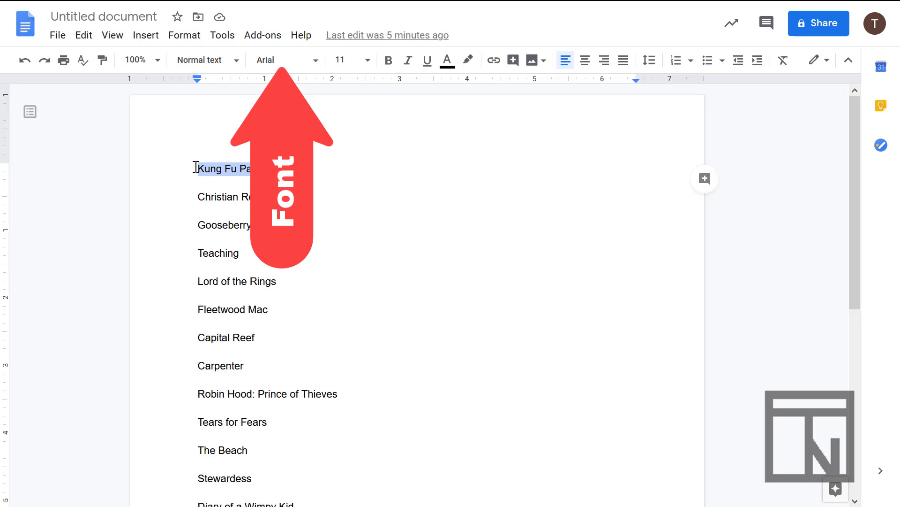
click(316, 61)
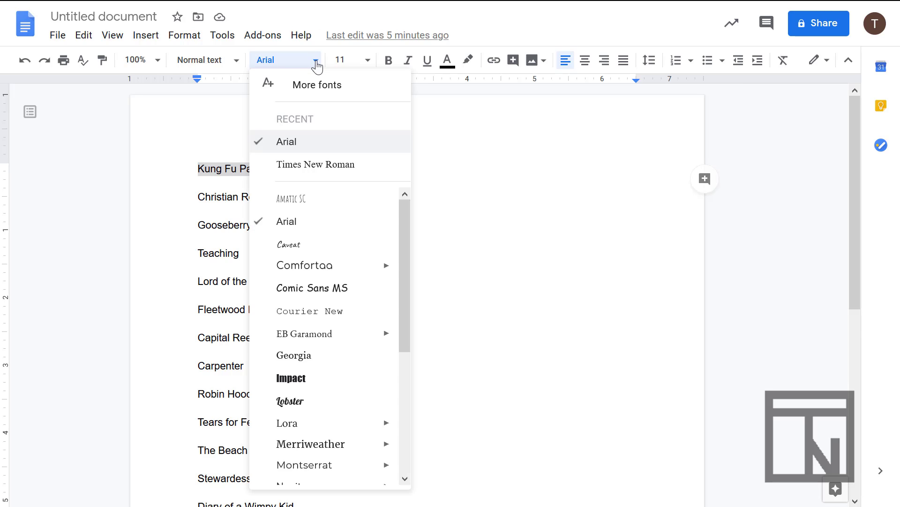
scroll(288, 258, down, 5)
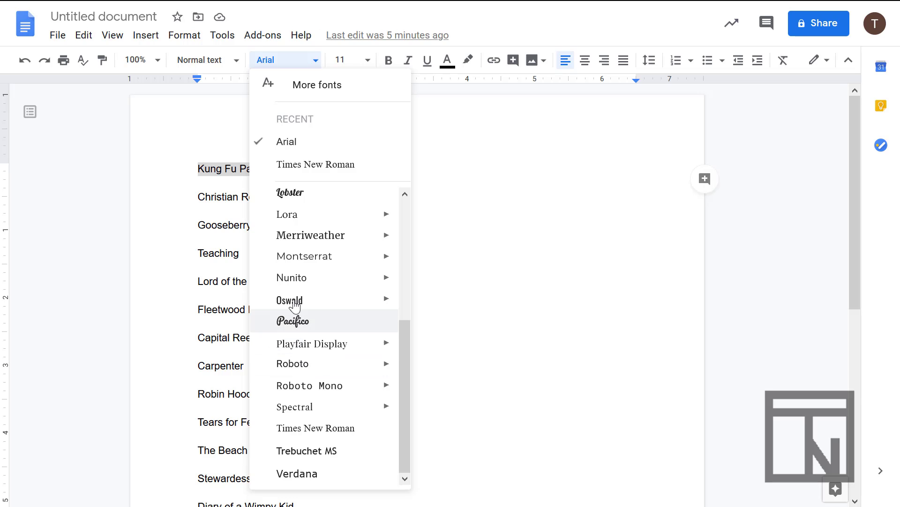
click(301, 88)
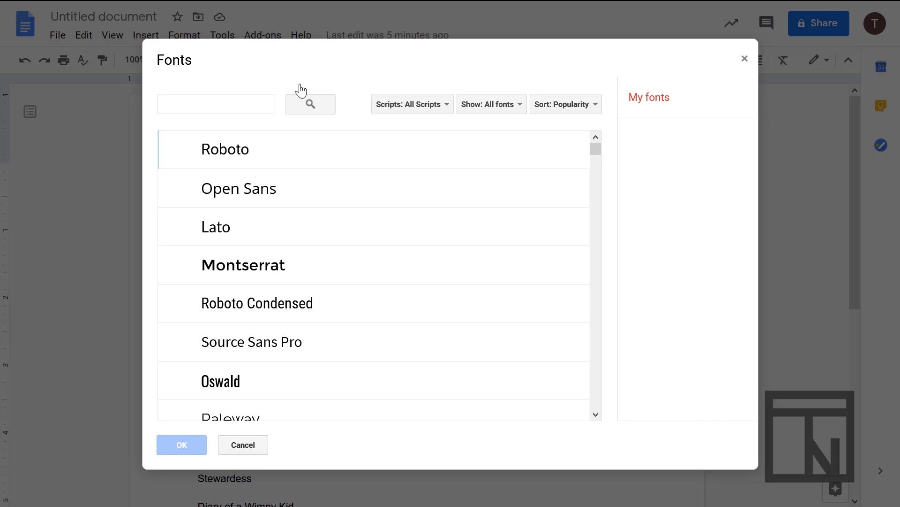
scroll(337, 255, down, 10)
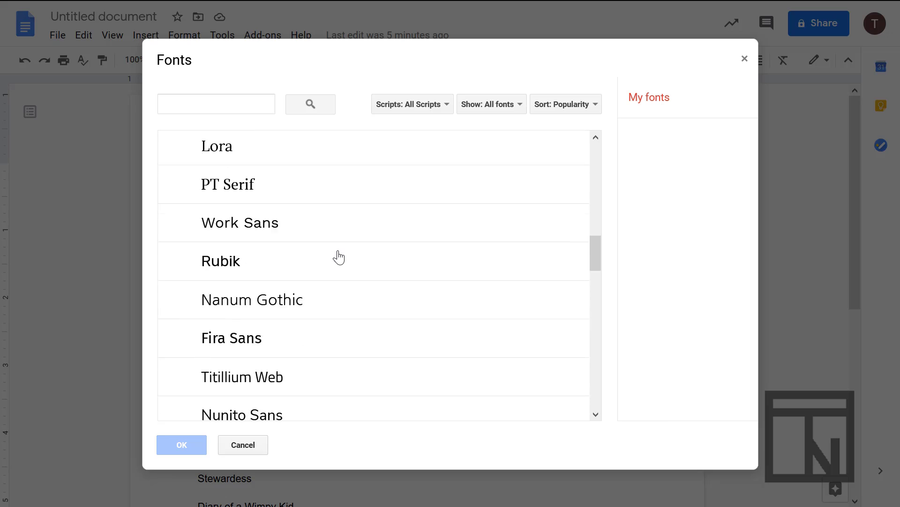
scroll(338, 257, down, 15)
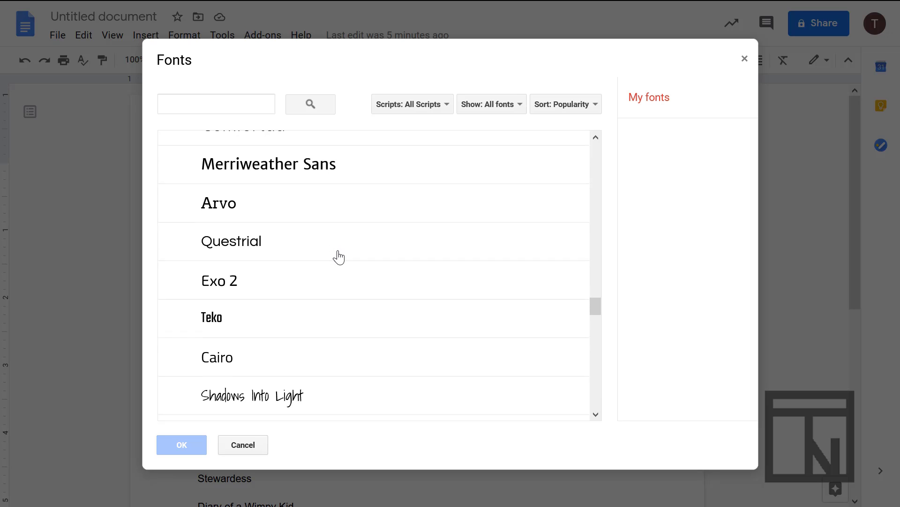
scroll(339, 257, down, 15)
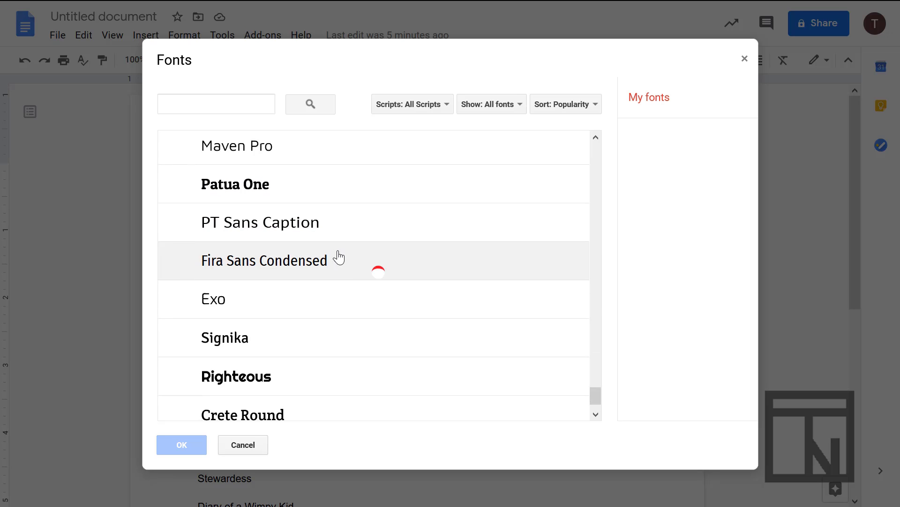
scroll(338, 257, down, 15)
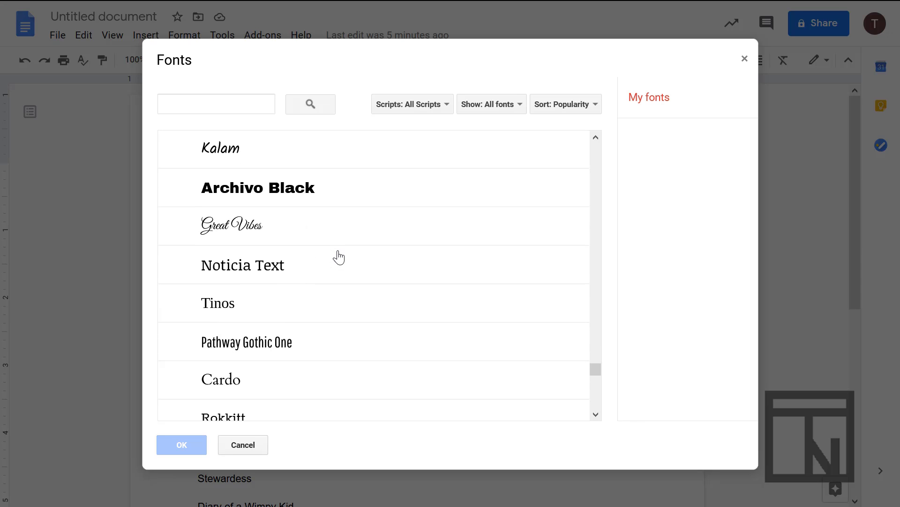
scroll(339, 257, down, 15)
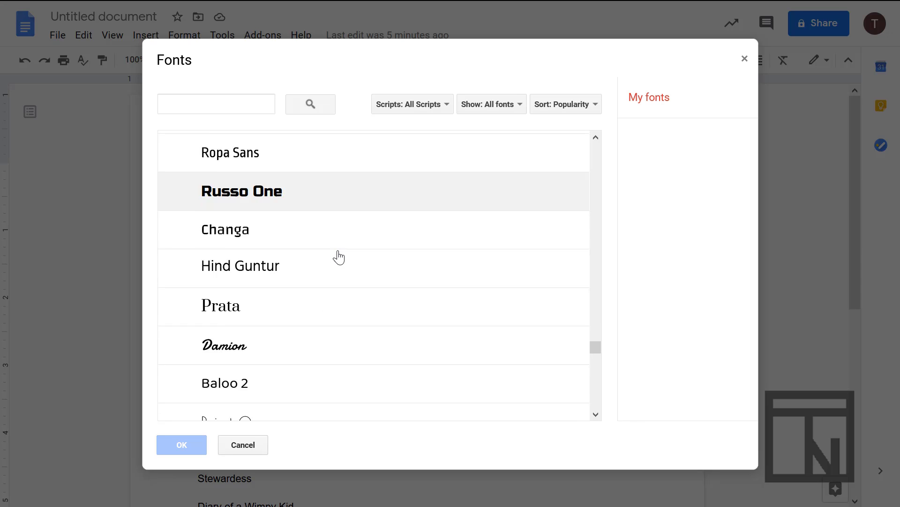
scroll(338, 257, down, 3)
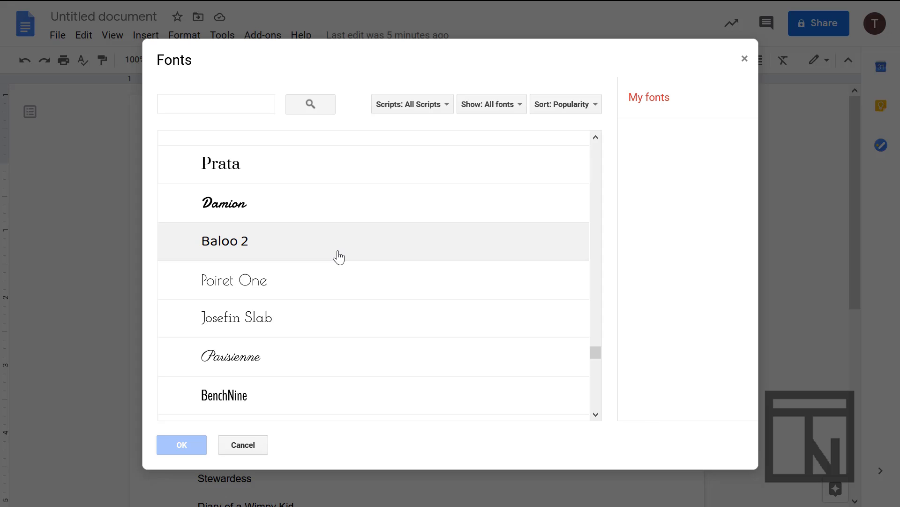
scroll(339, 257, up, 15)
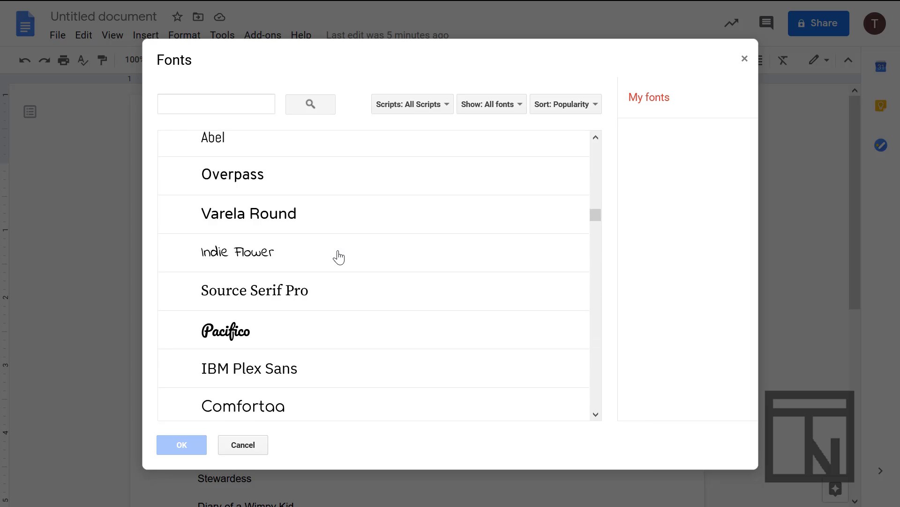
scroll(338, 258, up, 10)
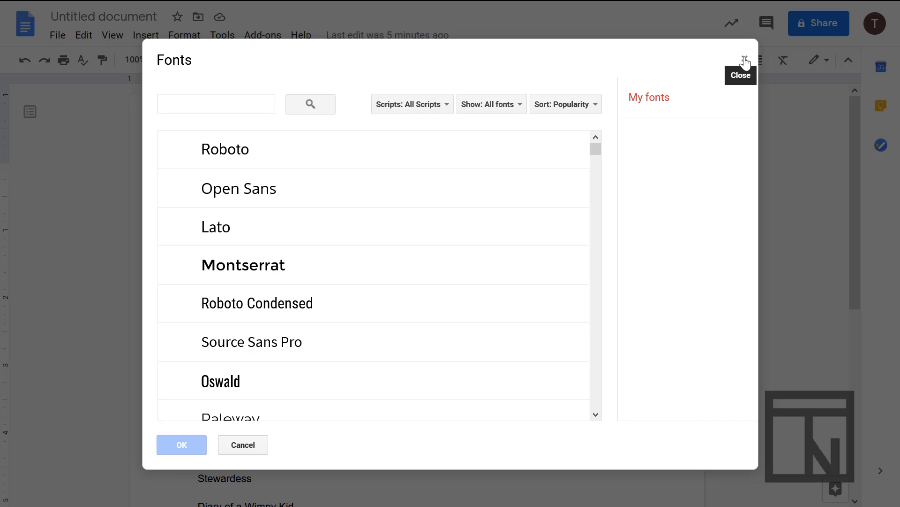
click(744, 60)
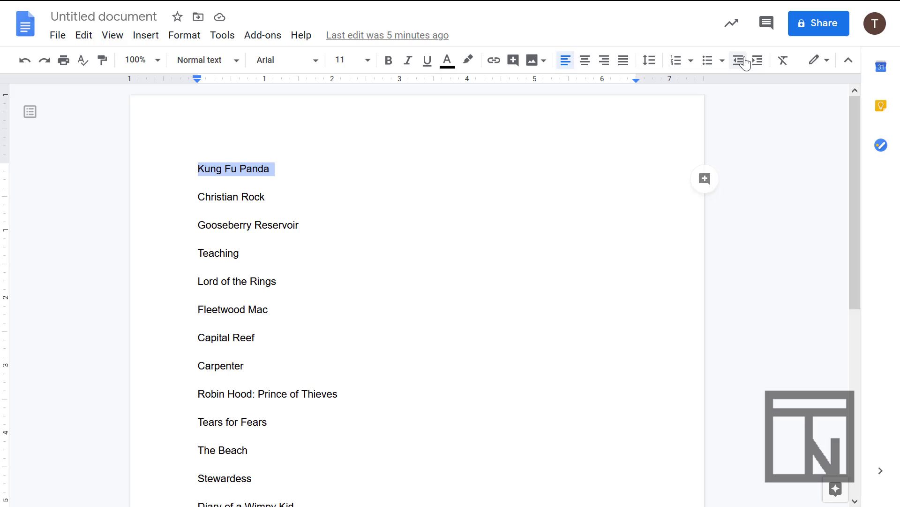
Set the font of the selected "Kung Fu Panda" line to Times New Roman.
click(314, 61)
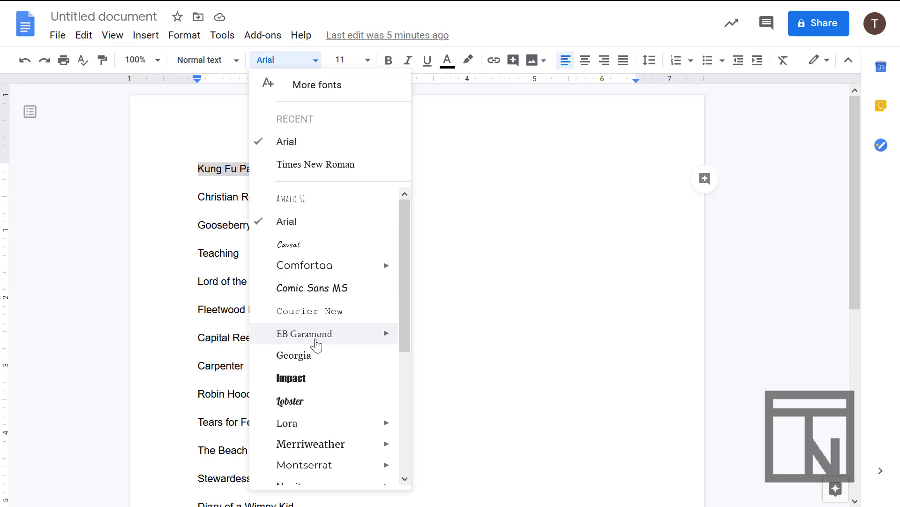
scroll(317, 344, down, 4)
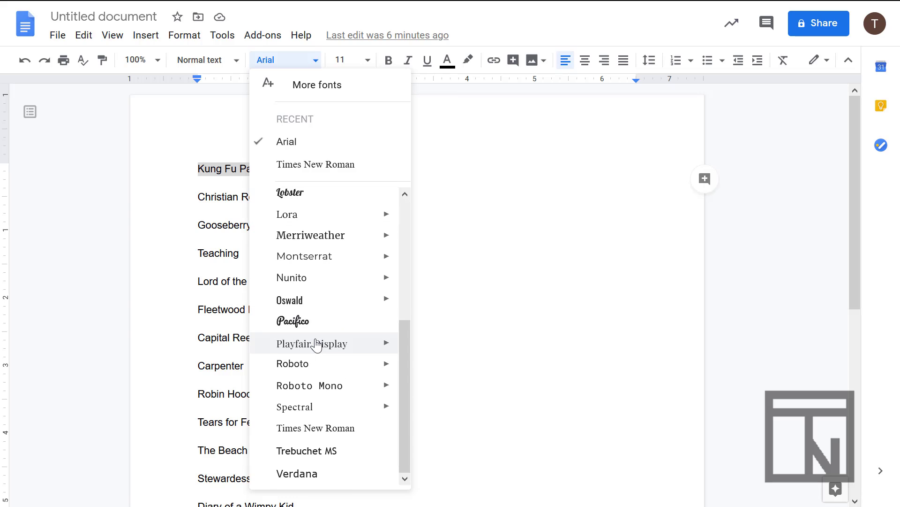
click(325, 428)
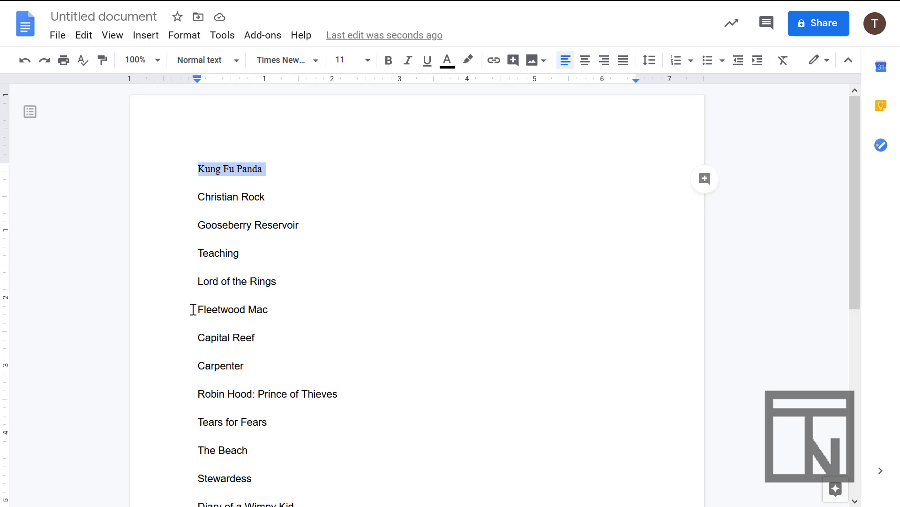
Set the font size of the "Christian Rock" line to 18.
triple_click(212, 198)
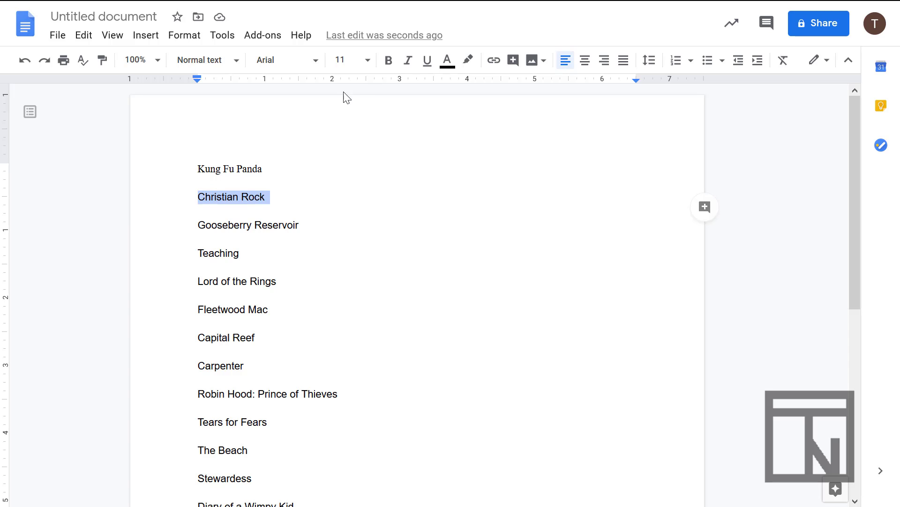
click(368, 67)
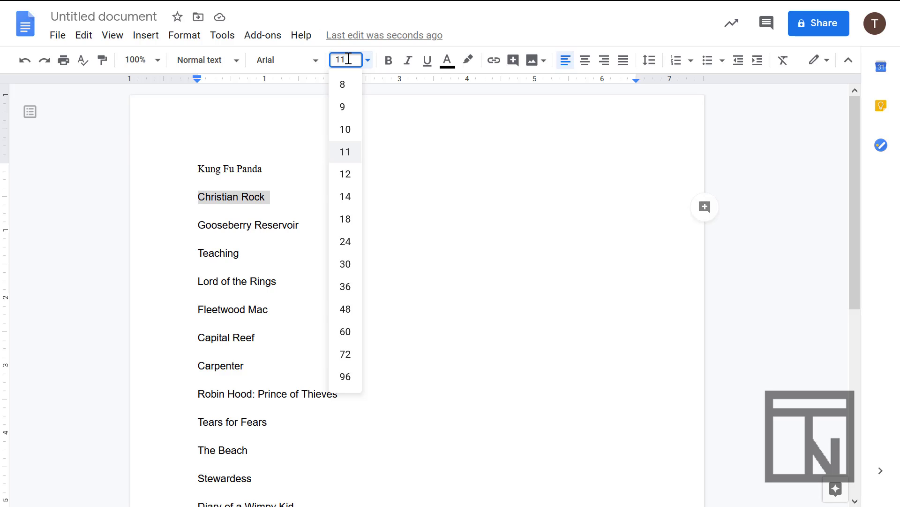
key(BackSpace)
key(BackSpace)
click(346, 219)
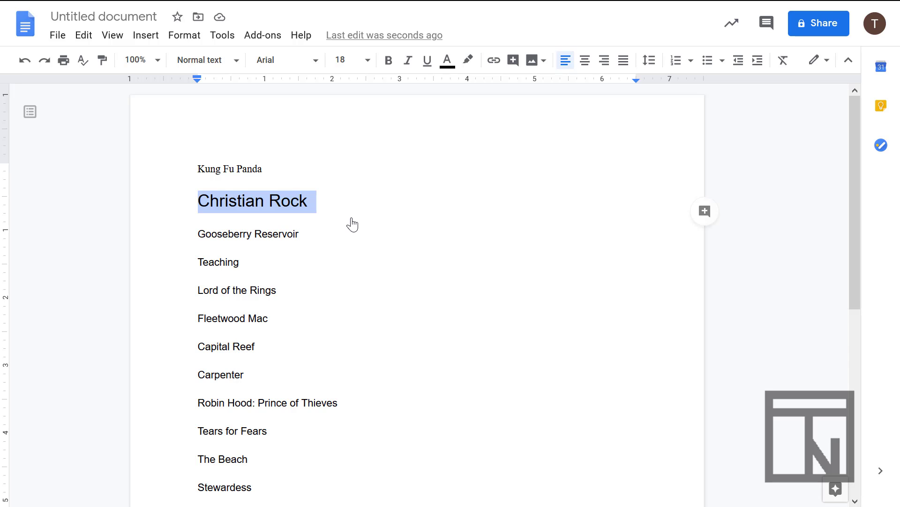
Increase the font size of the "Christian Rock" line one point at a time to 26.
key(ctrl+shift+period)
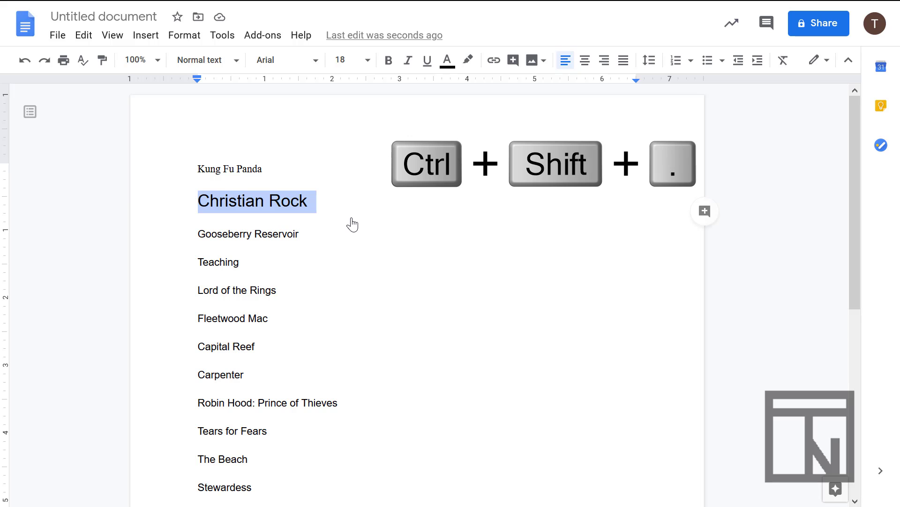
key(ctrl+shift+period)
key(ctrl+shift+period)
key(ctrl+shift+period)
key(ctrl+shift+period)
key(ctrl+shift+period)
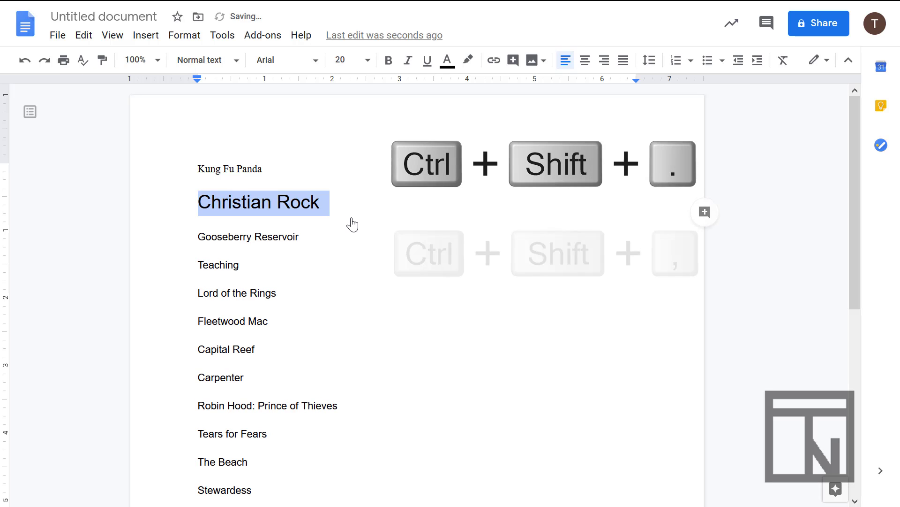
key(ctrl+shift+period)
key(ctrl+shift+period)
key(ctrl+shift+period)
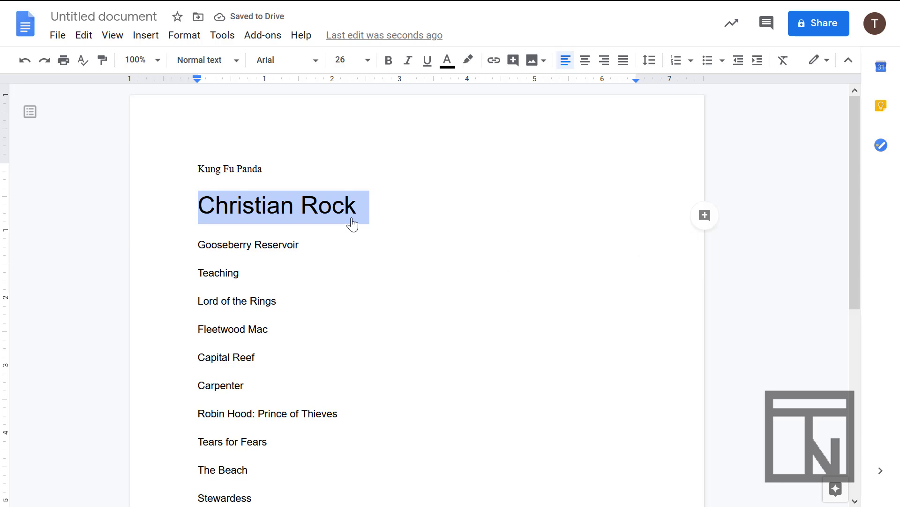
Decrease the font size of the "Christian Rock" line one point at a time to 18.
key(ctrl+shift+comma)
key(ctrl+shift+comma)
key(ctrl+shift+comma)
key(ctrl+shift+comma)
key(ctrl+shift+comma)
key(ctrl+shift+comma)
key(ctrl+shift+comma)
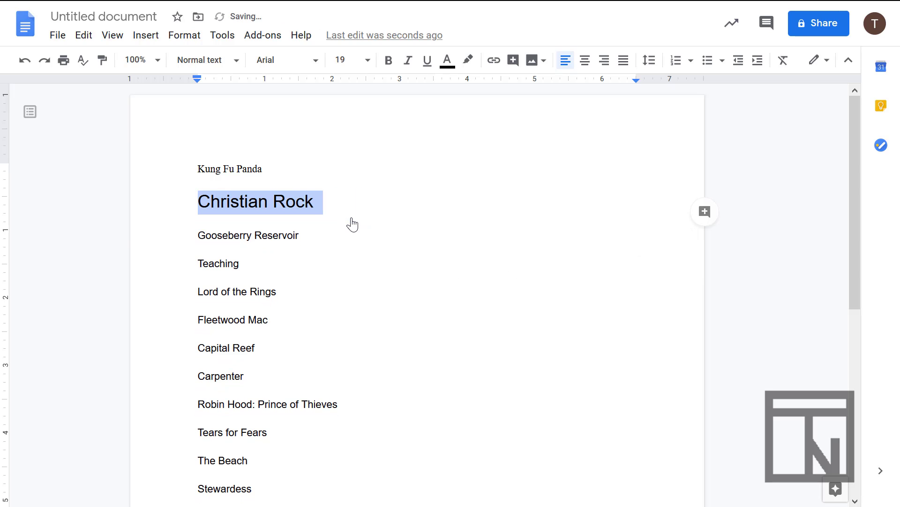
key(ctrl+shift+comma)
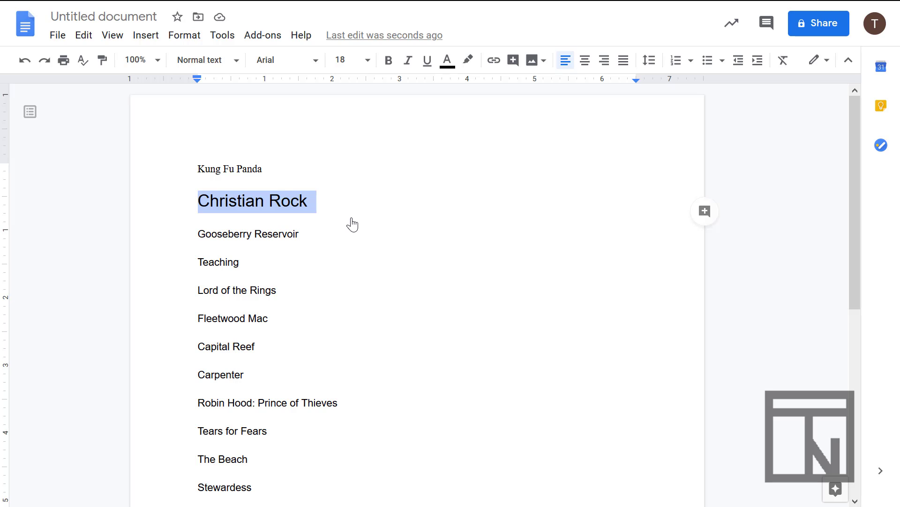
Undo the last font size changes on the "Christian Rock" line and redo them.
key(ctrl+z)
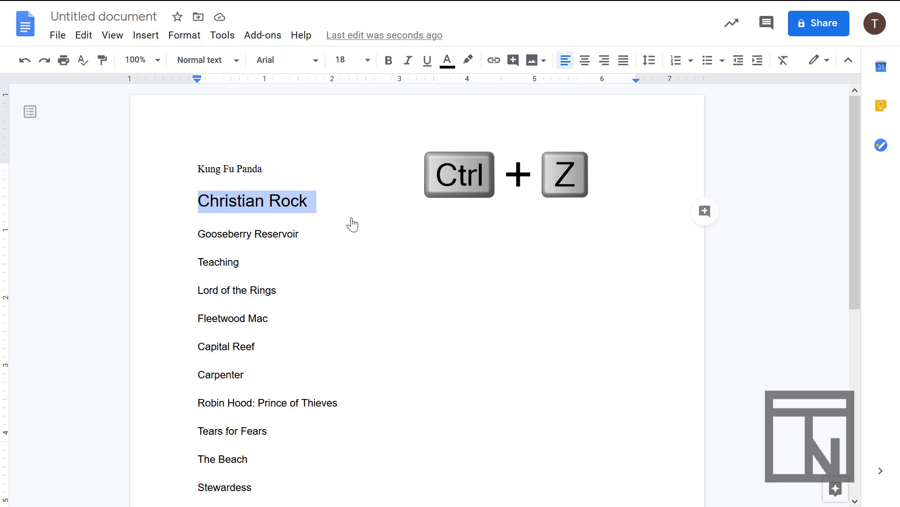
key(ctrl+y)
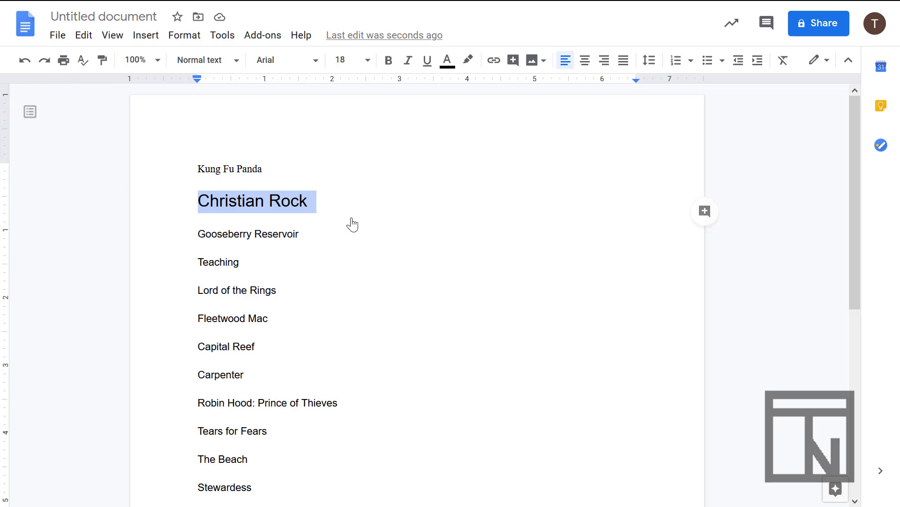
click(26, 61)
click(26, 62)
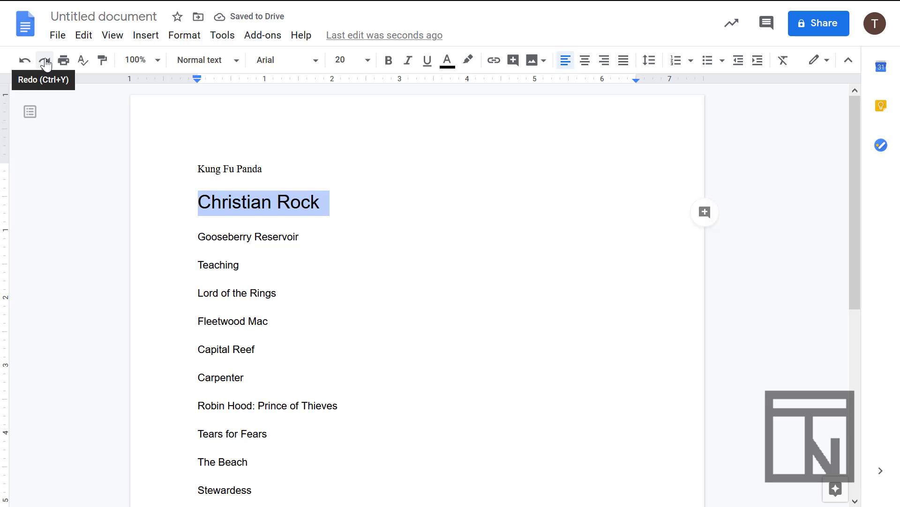
click(46, 63)
click(46, 62)
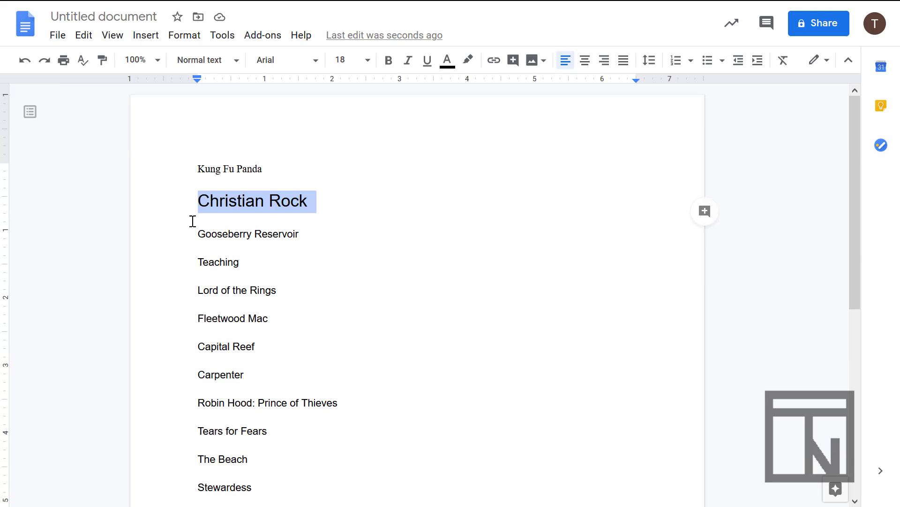
Select the whole "Gooseberry Reservoir" line.
double_click(218, 234)
triple_click(218, 235)
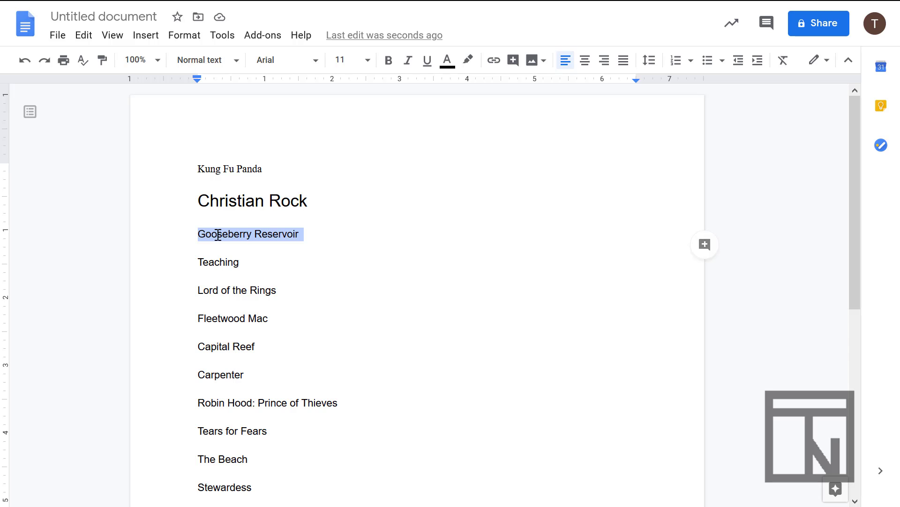
click(446, 69)
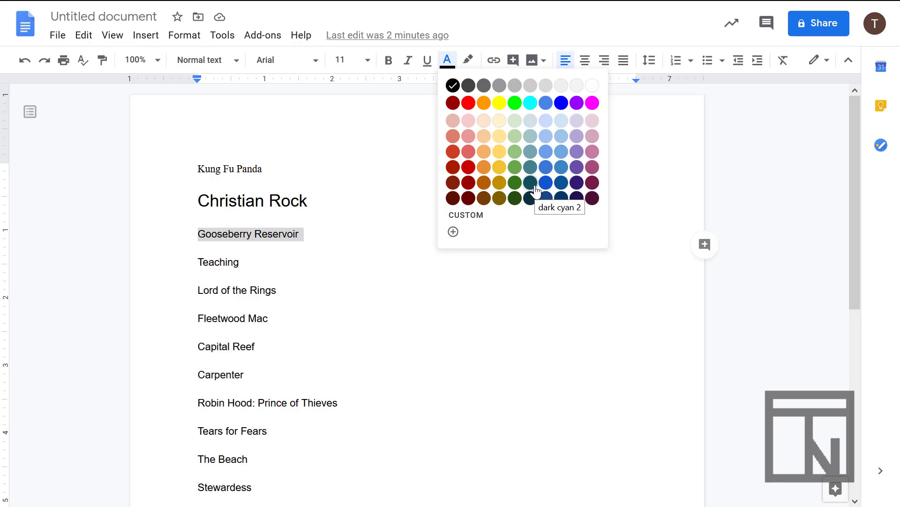
click(474, 224)
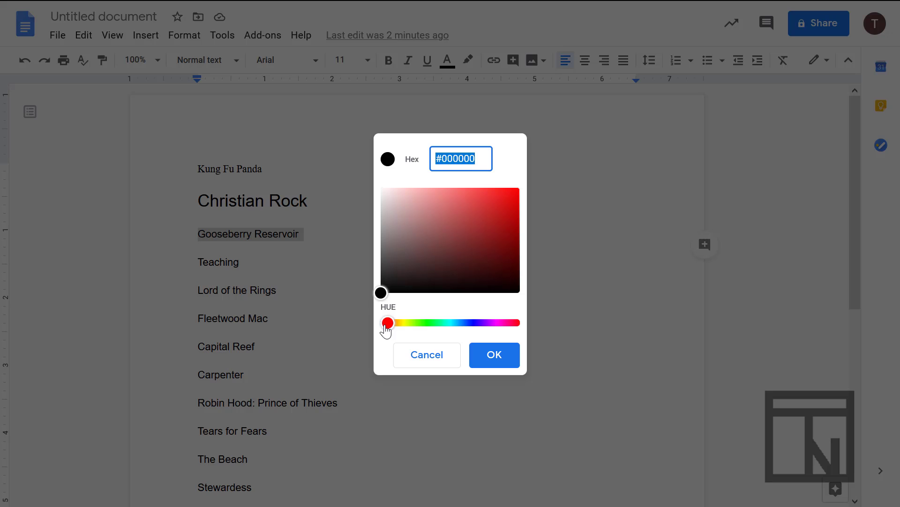
drag(388, 324, 416, 325)
mouse_move(425, 251)
mouse_down()
mouse_move(441, 225)
mouse_move(485, 245)
mouse_move(504, 214)
mouse_move(484, 249)
mouse_move(420, 227)
mouse_move(464, 256)
mouse_move(486, 214)
mouse_move(422, 242)
mouse_move(428, 272)
mouse_up()
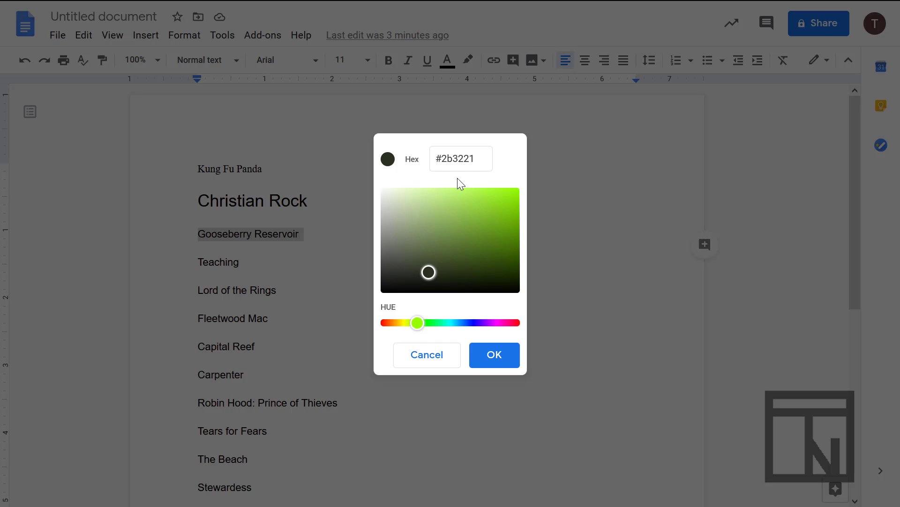
click(439, 362)
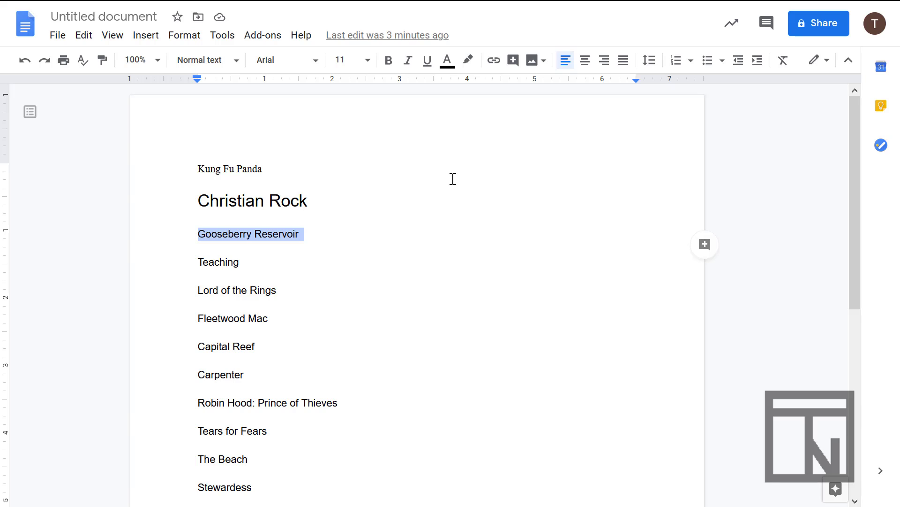
Change the text colour of the "Gooseberry Reservoir" line to the bright blue from the standard palette.
click(448, 60)
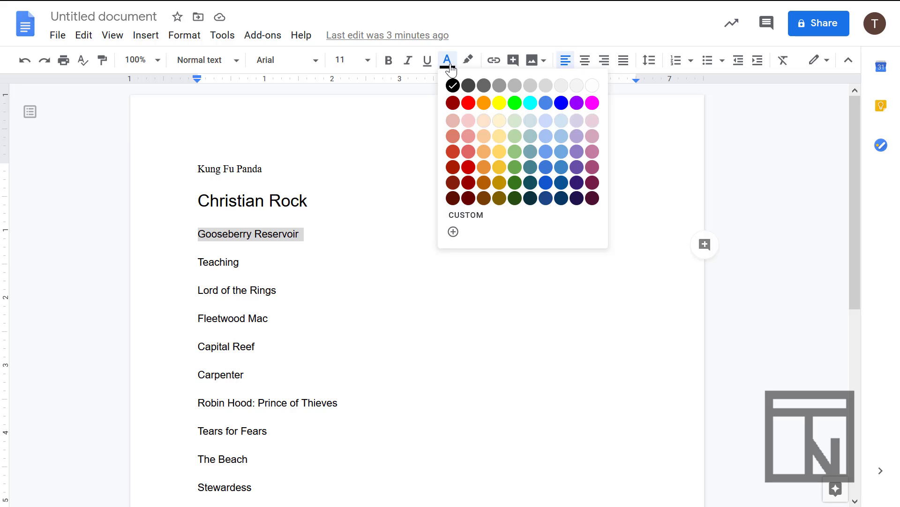
click(562, 106)
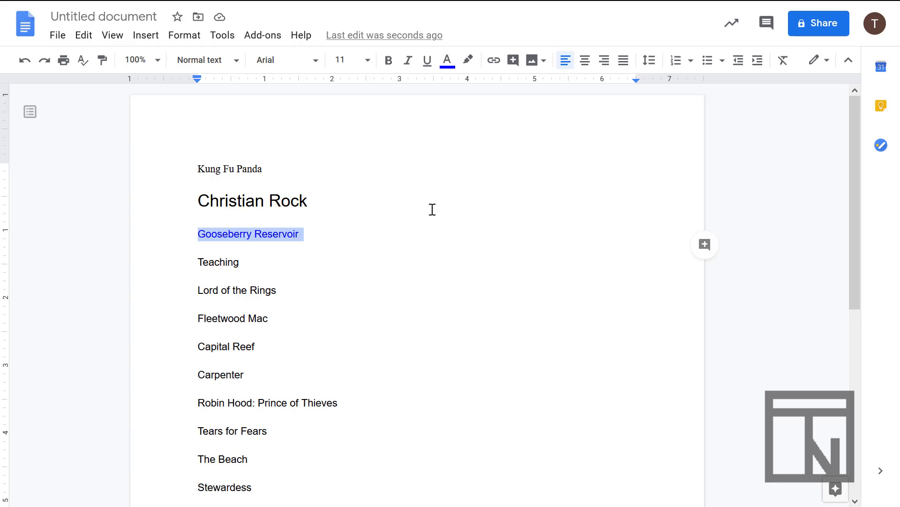
Make the "Teaching" line bold and the "Lord of the Rings" line italic.
triple_click(224, 262)
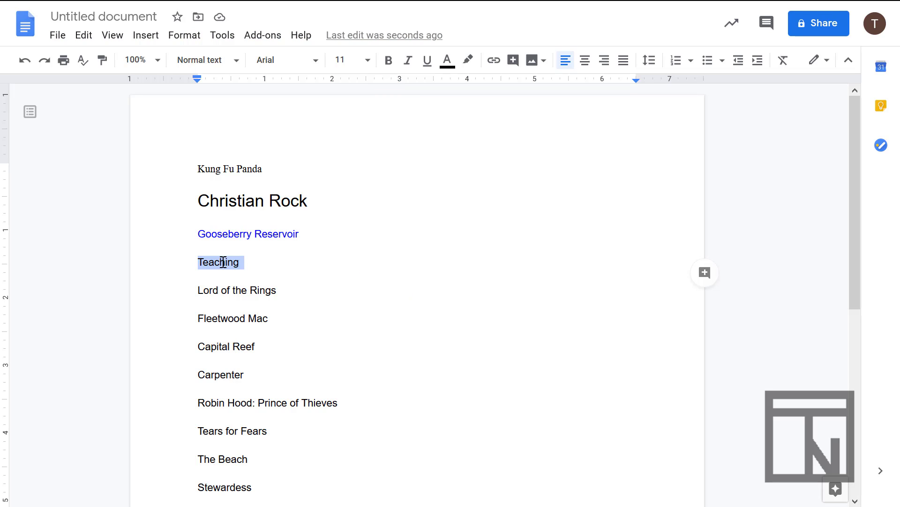
click(388, 68)
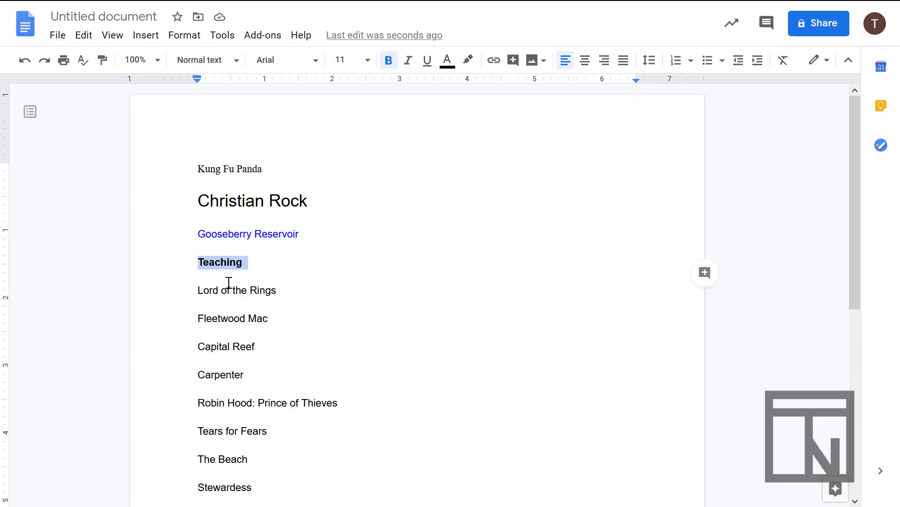
triple_click(209, 290)
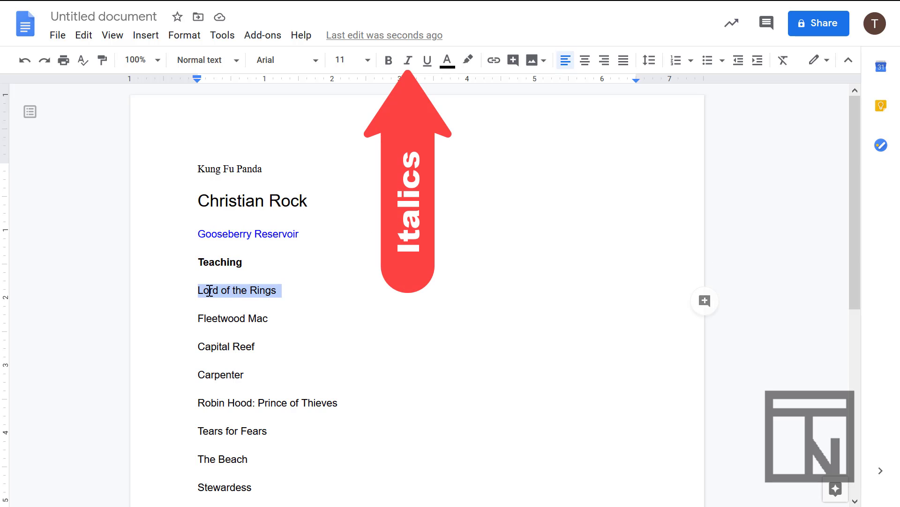
click(407, 68)
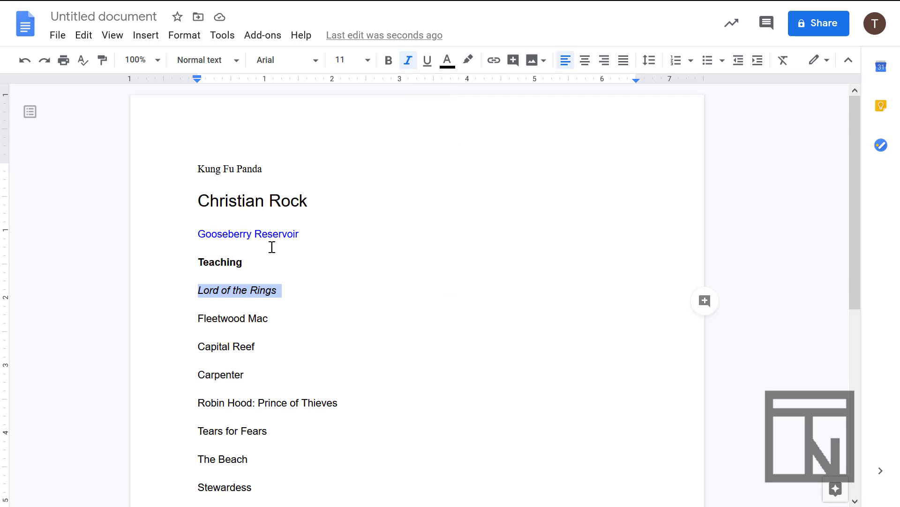
Underline the whole "Fleetwood Mac" line.
double_click(223, 318)
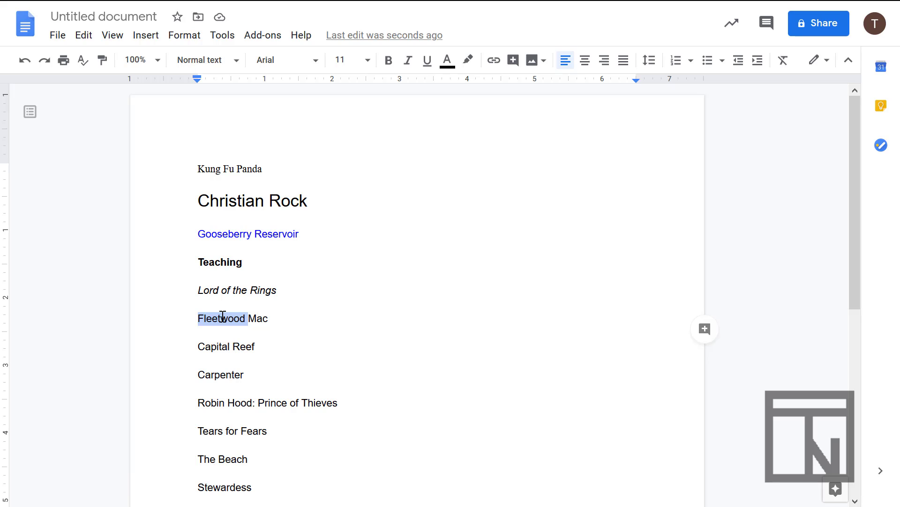
triple_click(223, 318)
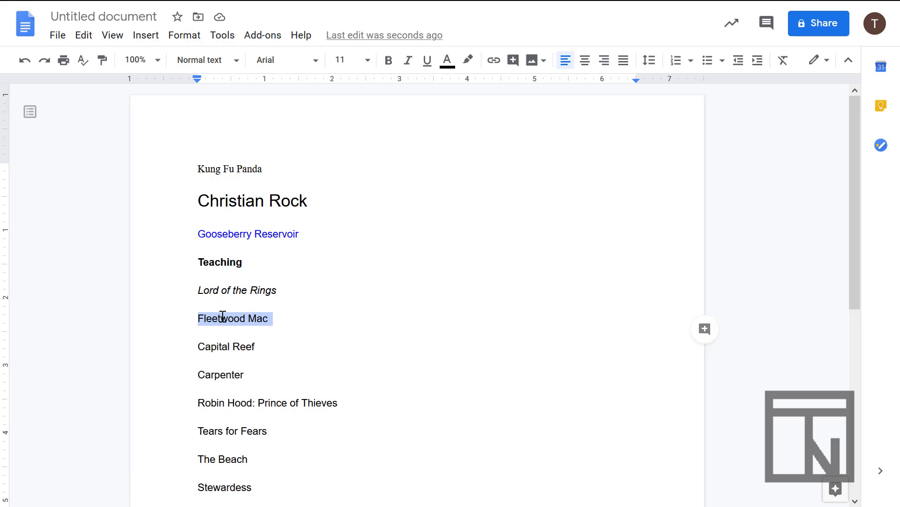
click(429, 66)
Highlight the "Capital Reef" line in bright yellow and deselect it.
triple_click(211, 350)
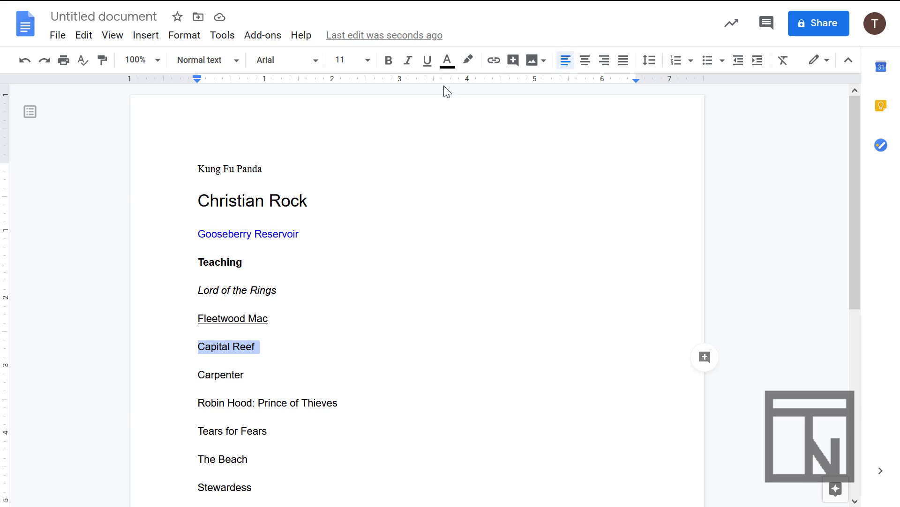
click(468, 60)
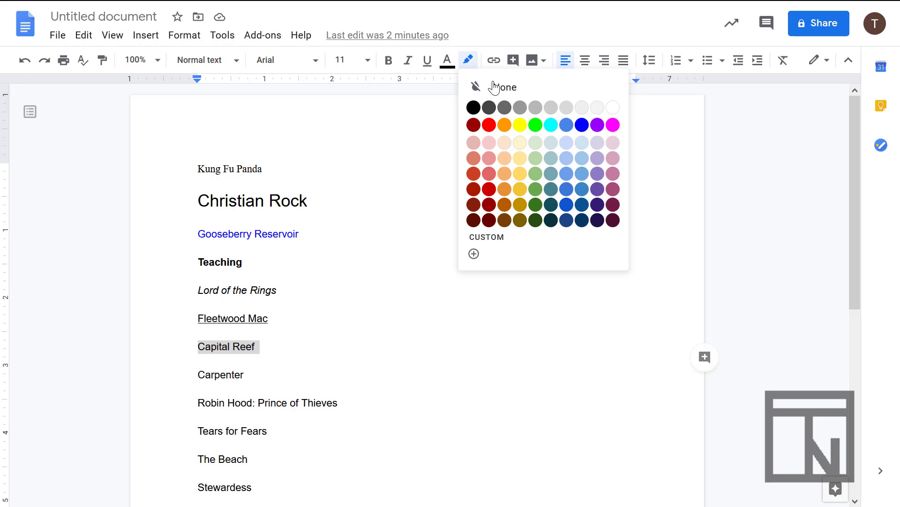
click(520, 126)
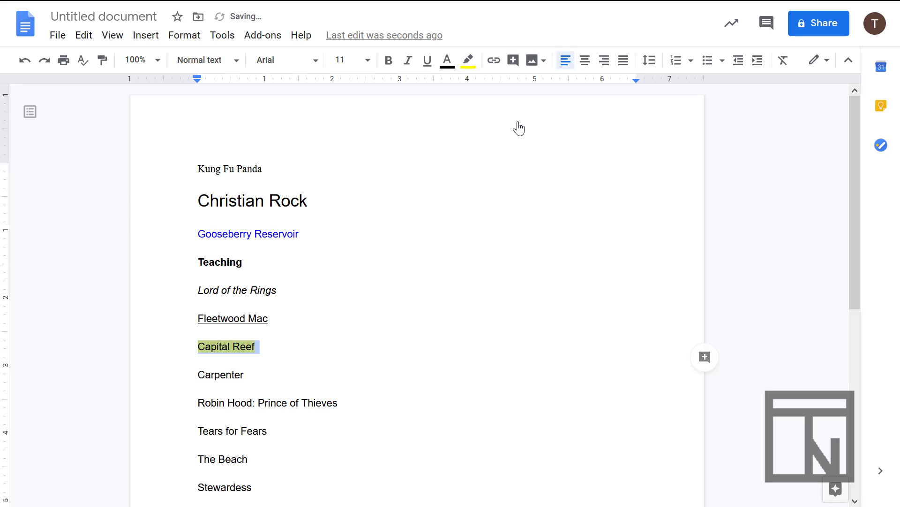
click(291, 346)
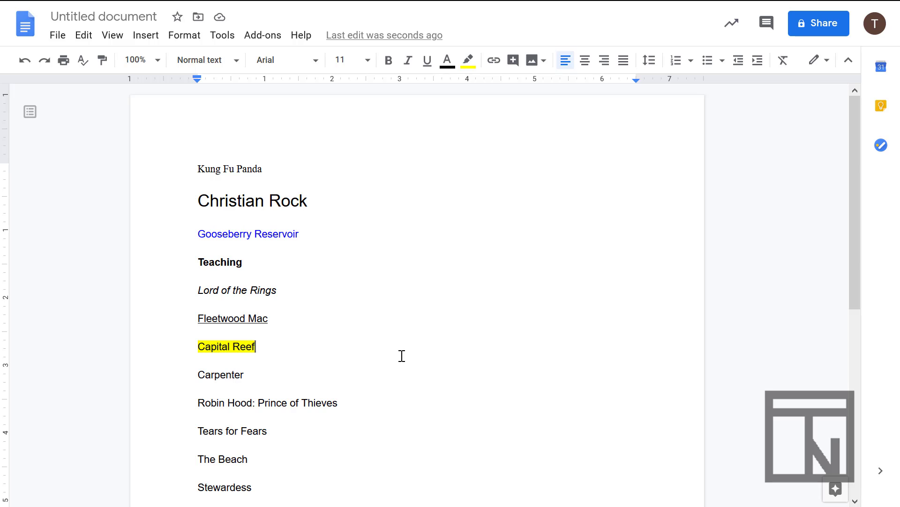
Clear the formatting of all the text in the document.
key(ctrl+a)
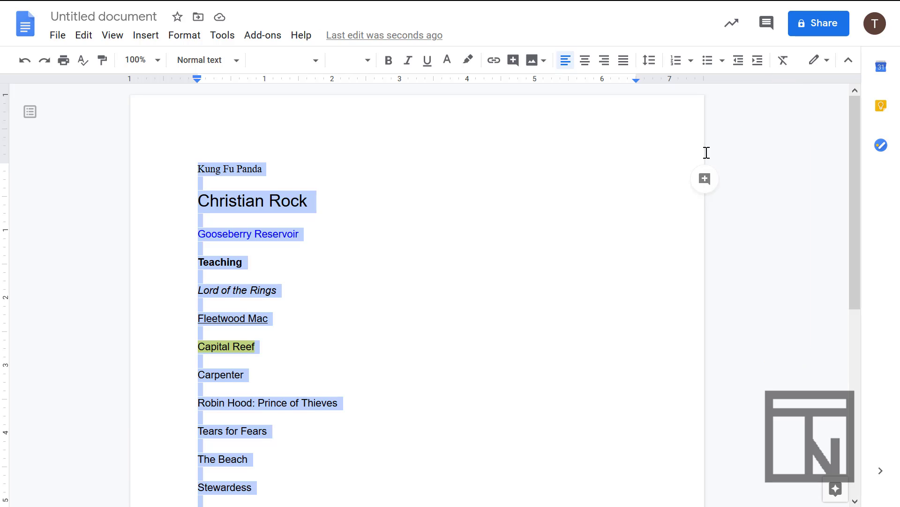
click(783, 60)
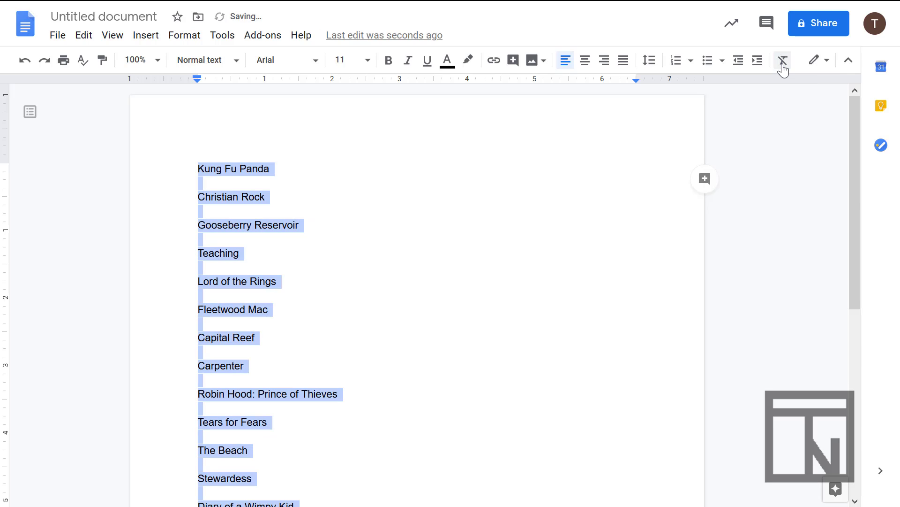